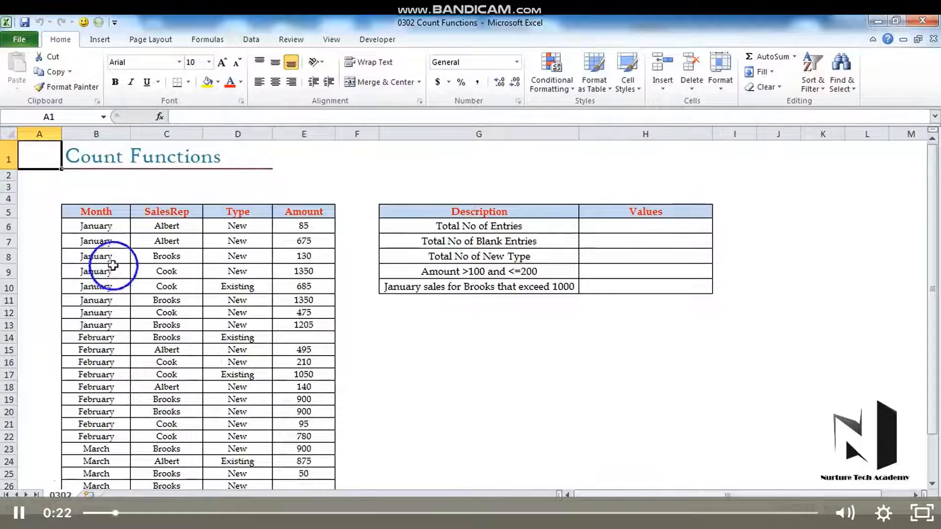
Count the blank cells of the data range B6:E31 in H7 with COUNTBLANK.
click(109, 227)
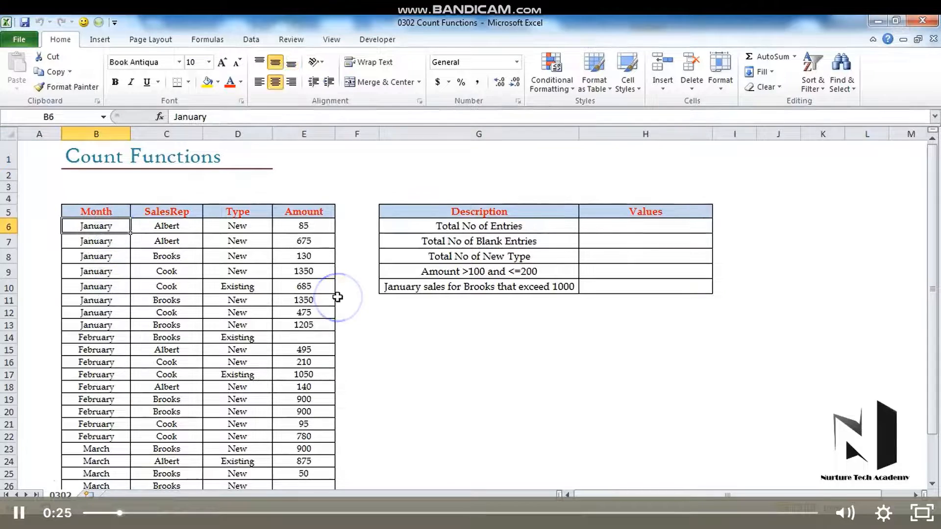
key(ctrl+shift+Down)
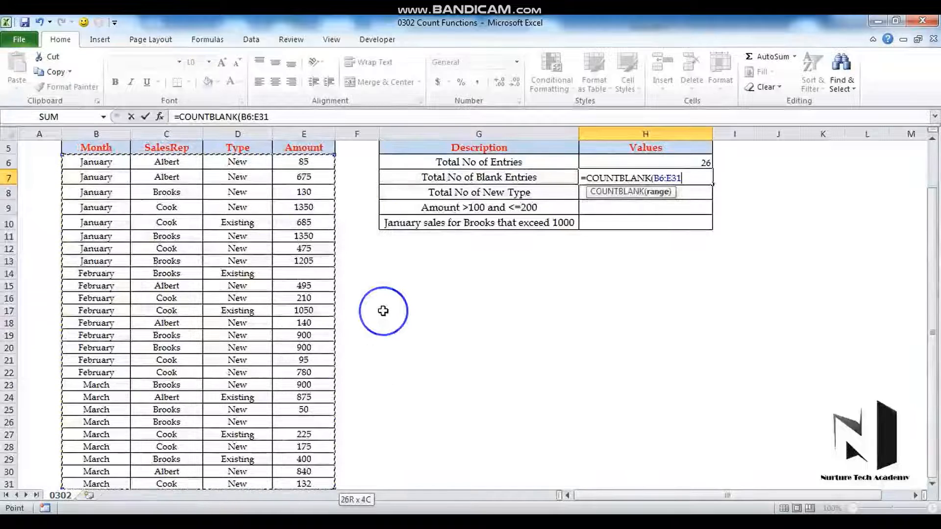
key(ctrl+Return)
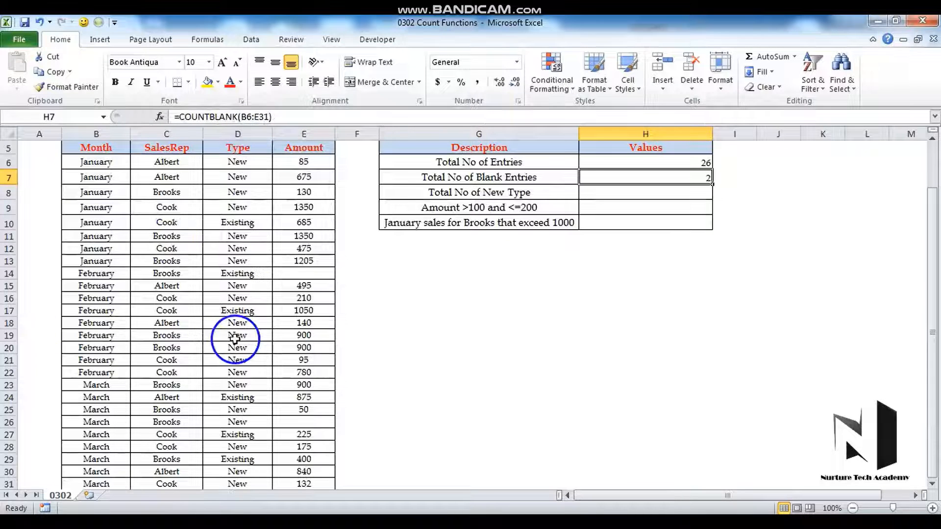
Count the "New" entries of the Type column in H8 with the formula =COUNTIF(D6:D31,"New").
click(596, 190)
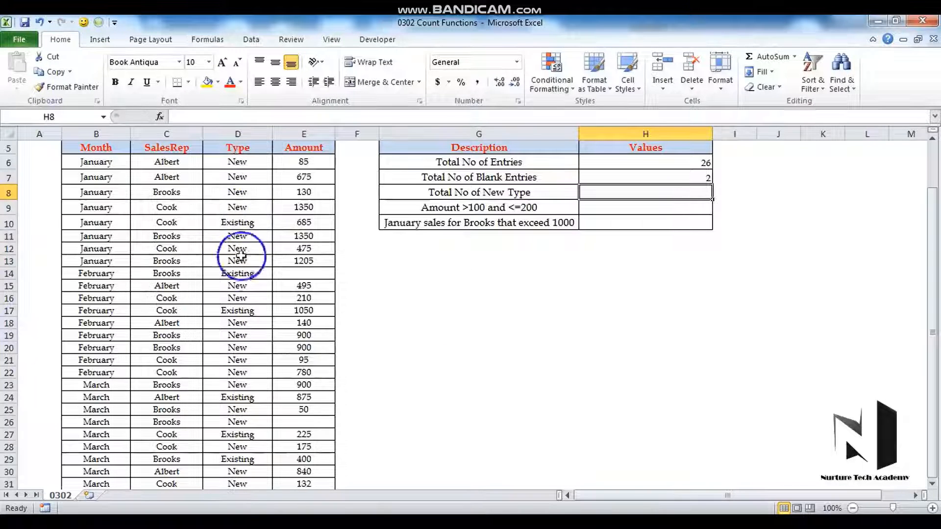
text(=countif)
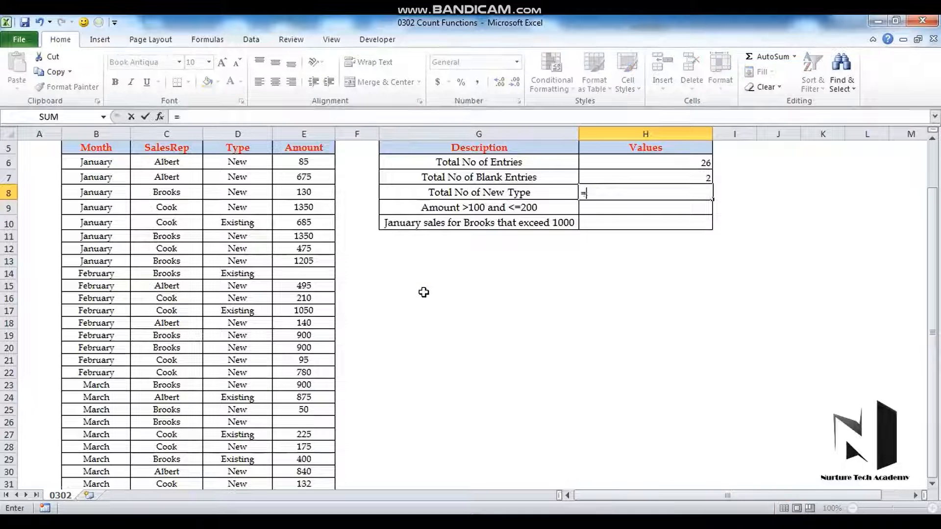
key(Tab)
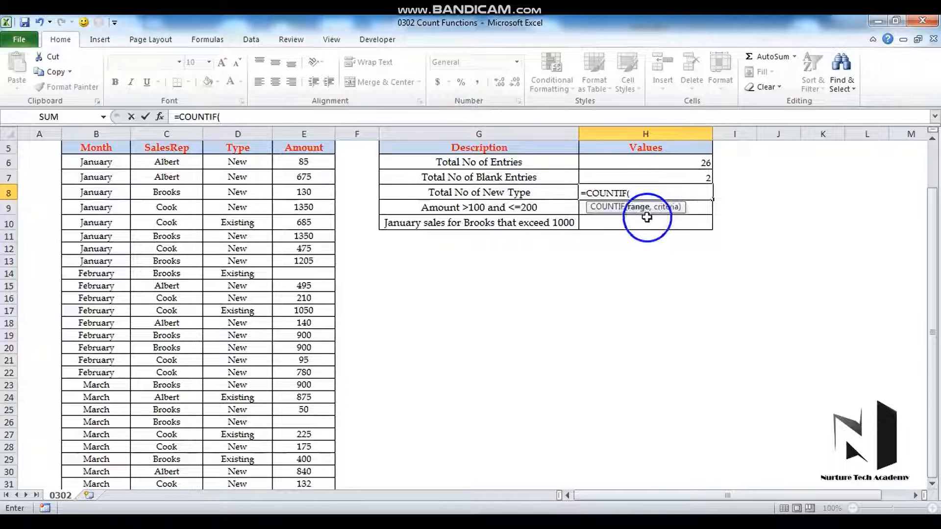
click(250, 164)
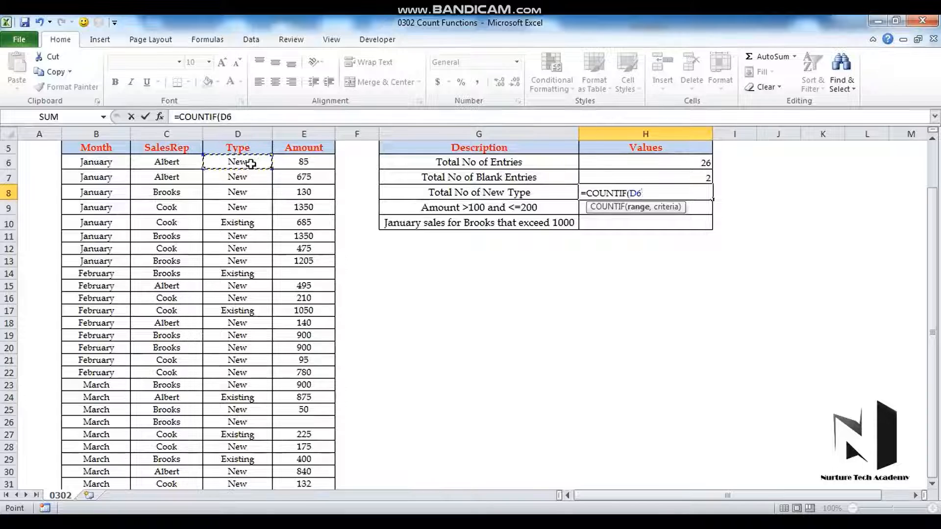
key(ctrl+shift+Down)
text(,)
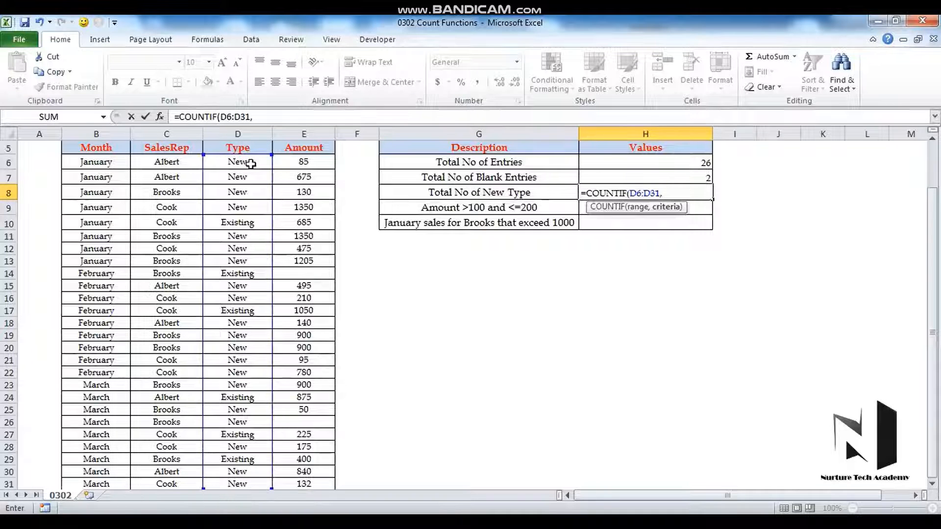
text("New)
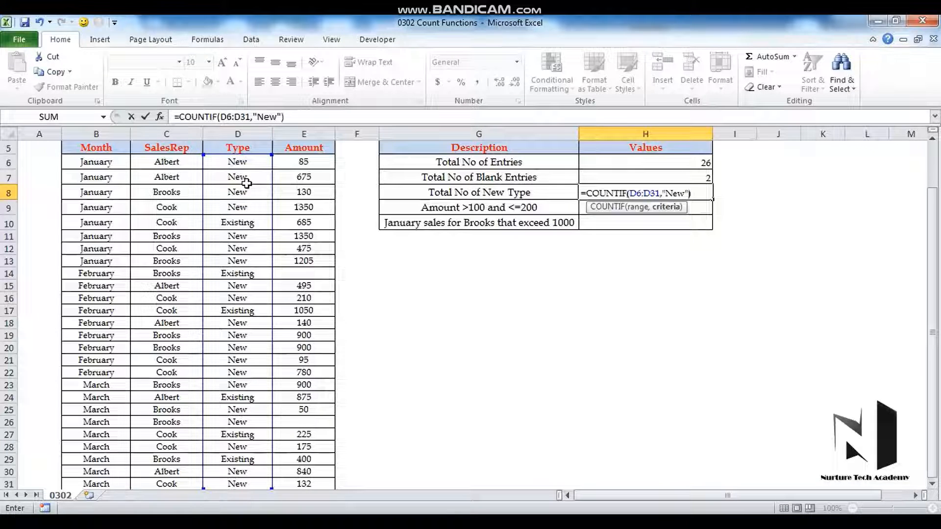
key(Return)
key(Up)
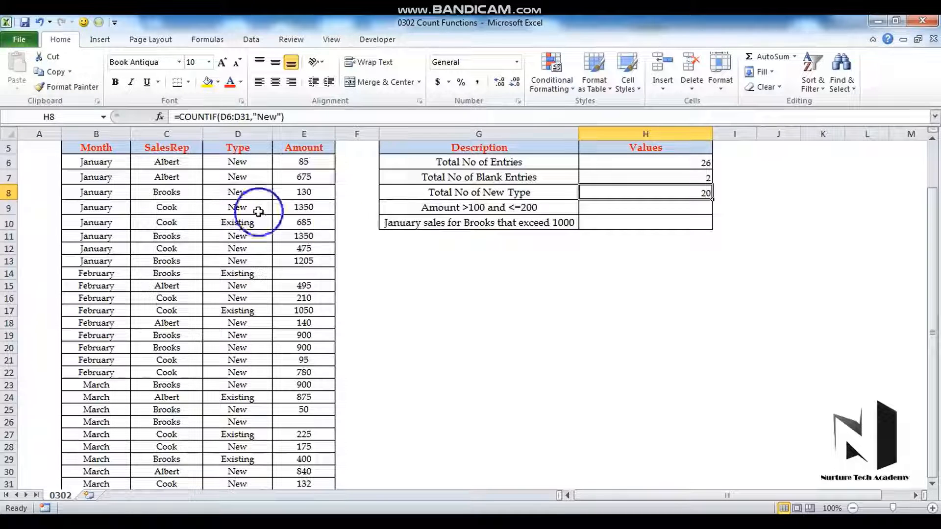
Begin a COUNTIFS formula in H9 with the Amount range E6:E31 and the first criterion ">100".
click(636, 208)
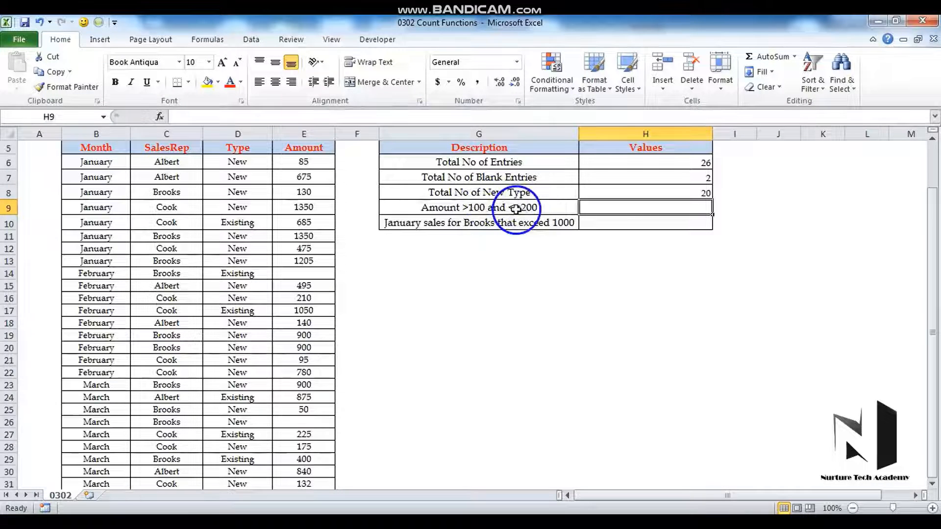
text(=countifs)
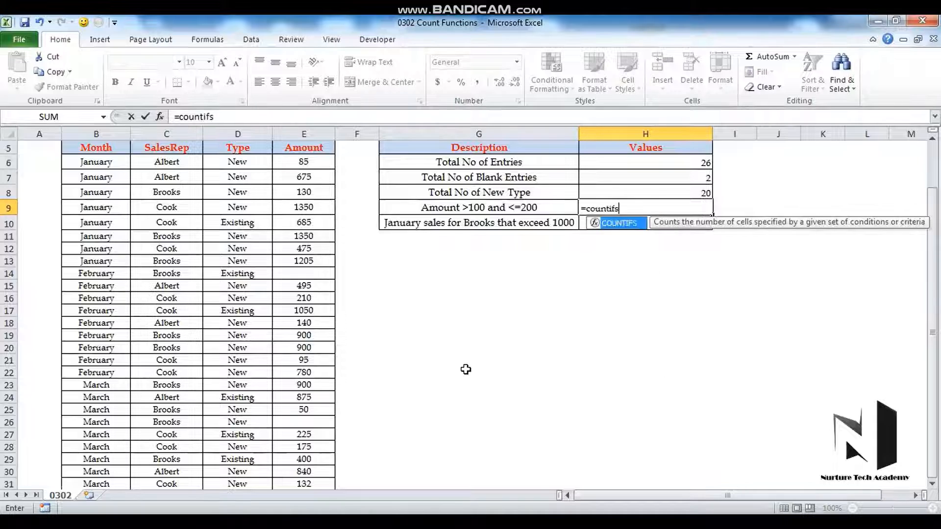
key(Tab)
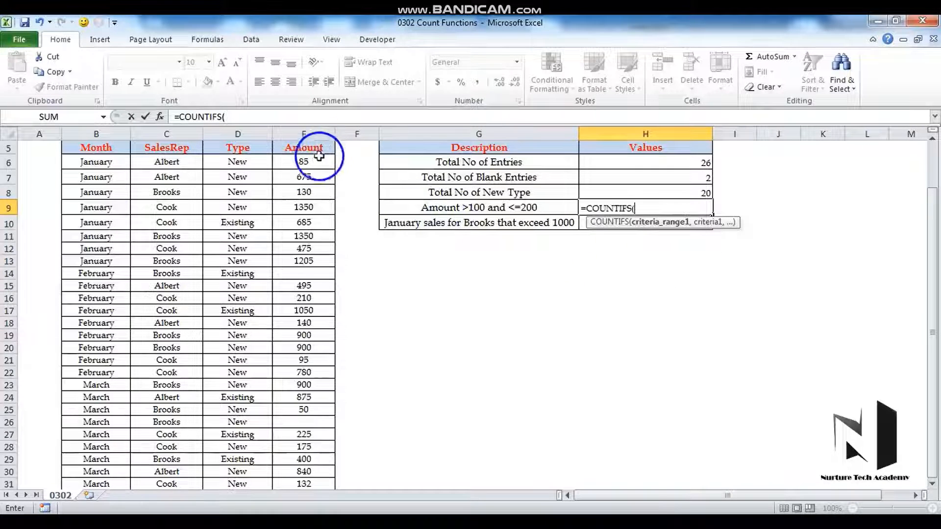
drag(315, 162, 311, 436)
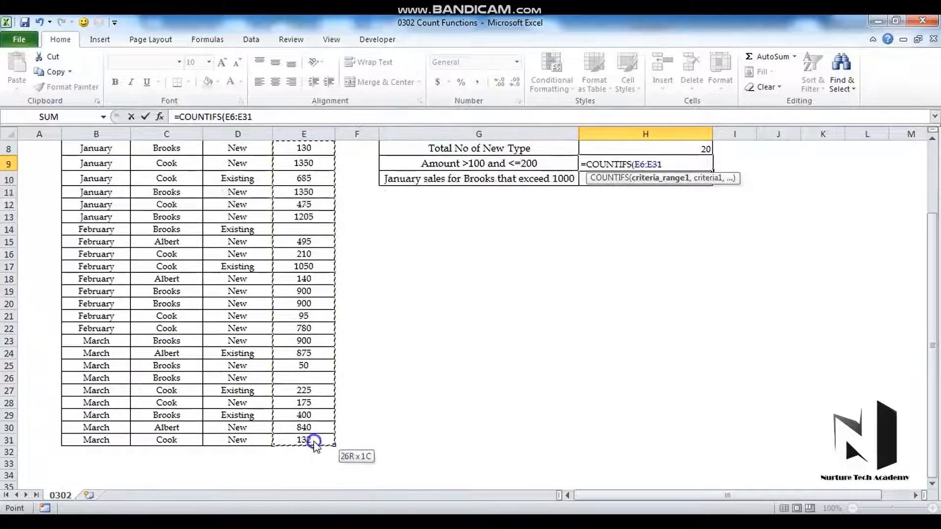
text(,)
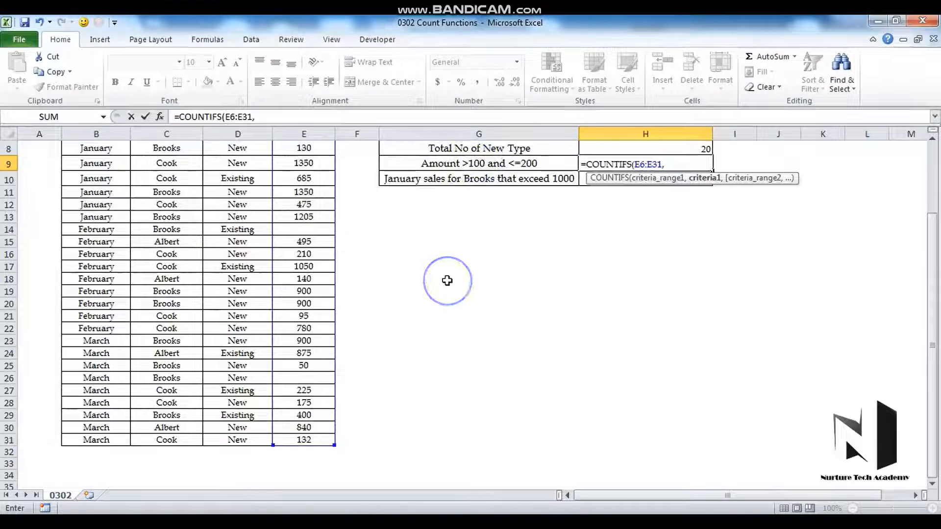
text(">100)
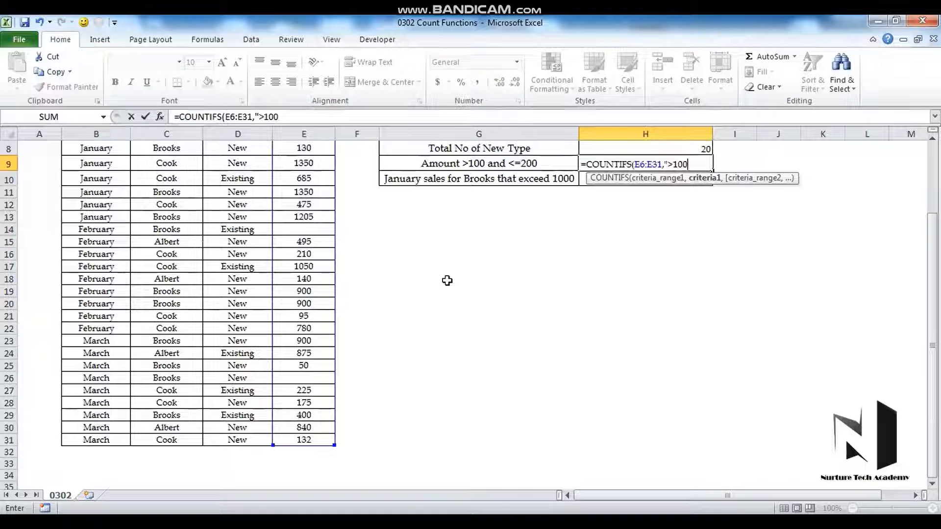
text(")
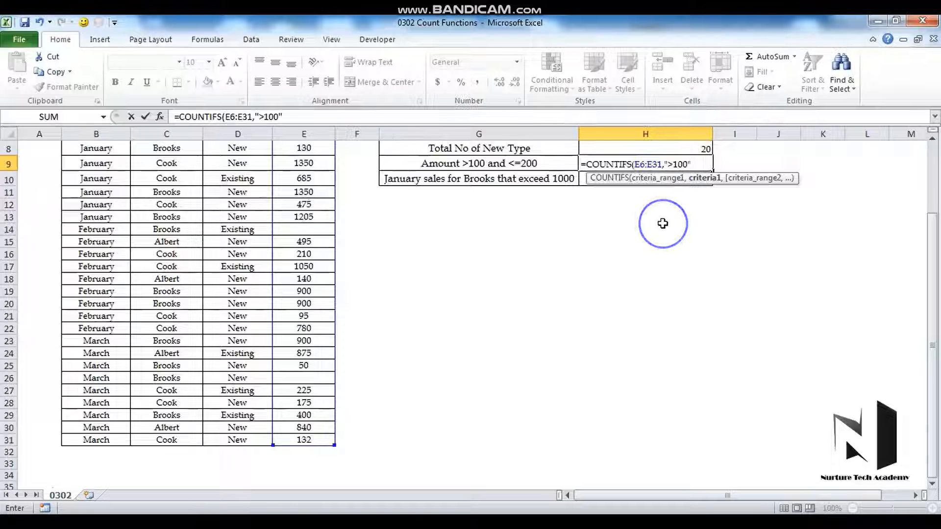
text(,)
Complete the H9 COUNTIFS formula with a second condition of "<=200" on the Amount range E6:E31.
drag(933, 267, 932, 227)
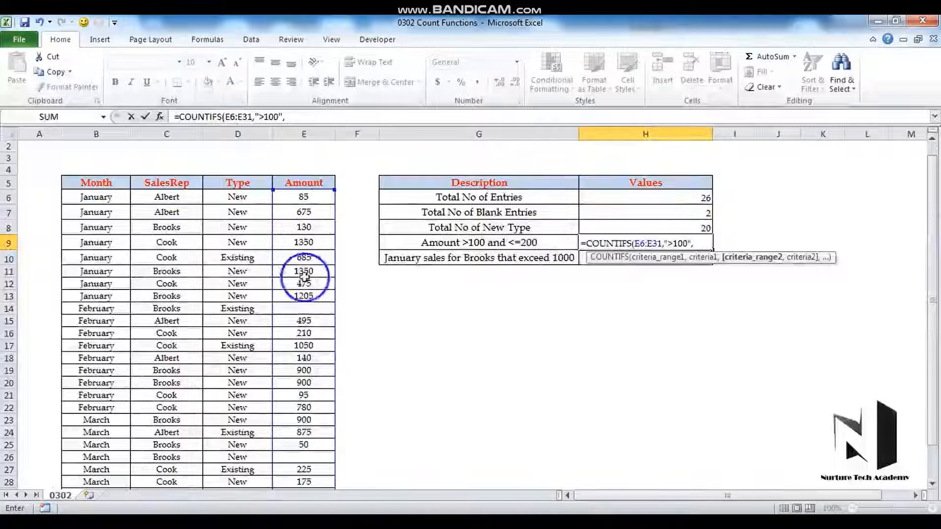
drag(313, 198, 319, 497)
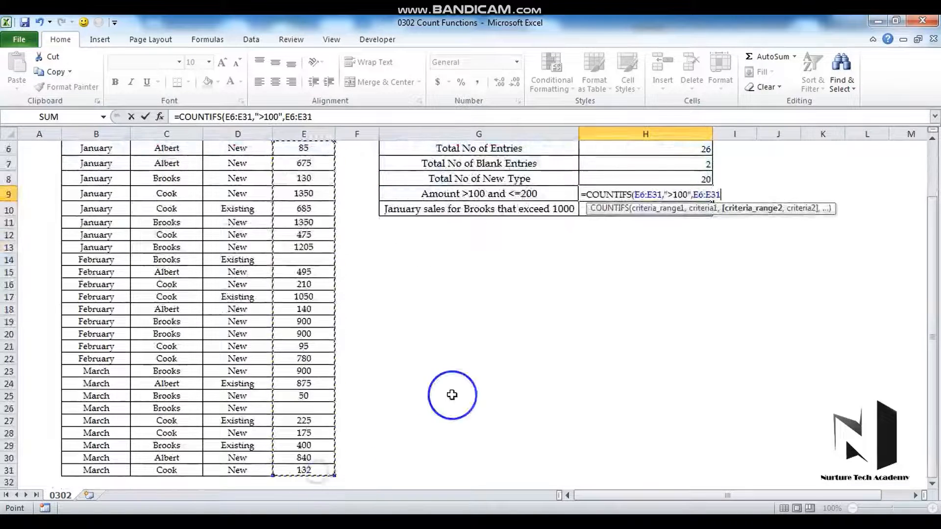
text(,)
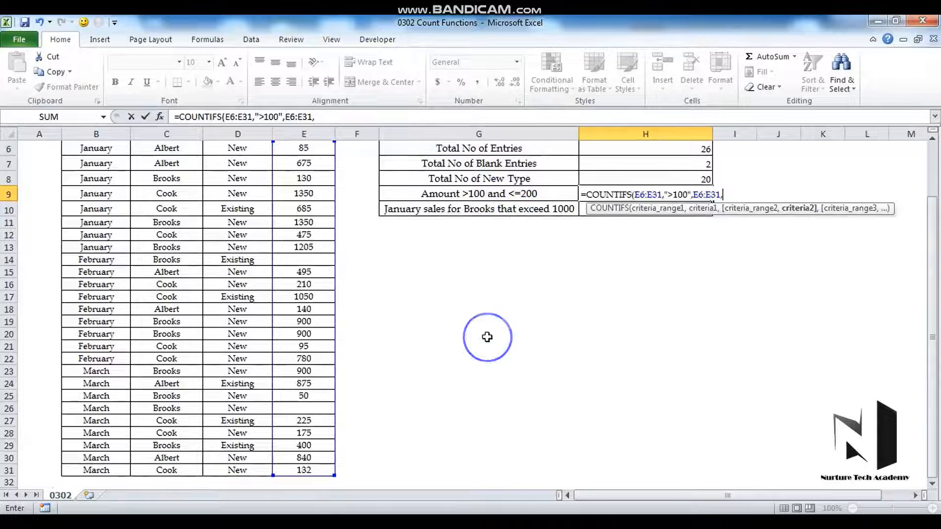
text("<=200)
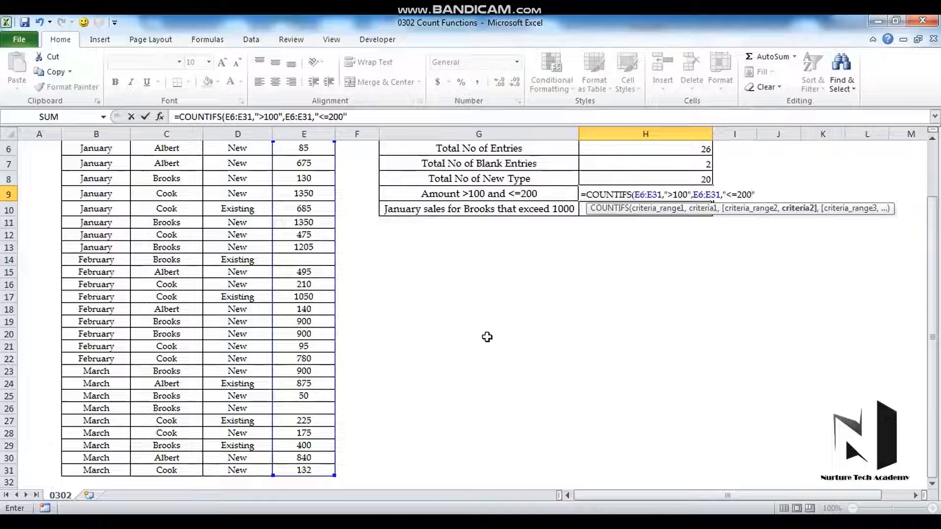
text("))
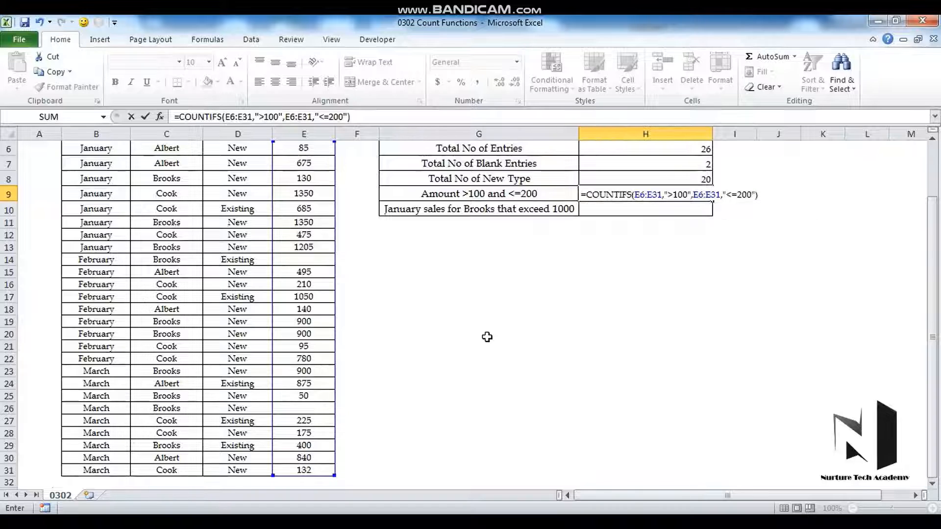
key(Return)
key(Up)
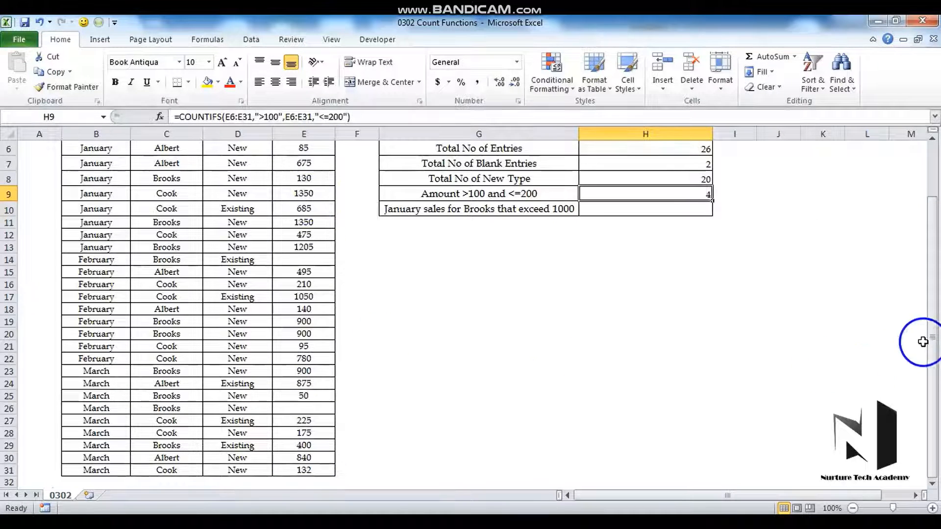
Begin a COUNTIFS formula in H10 with the Month range B6:B31 matched to January in cell B6.
click(932, 368)
drag(933, 367, 931, 336)
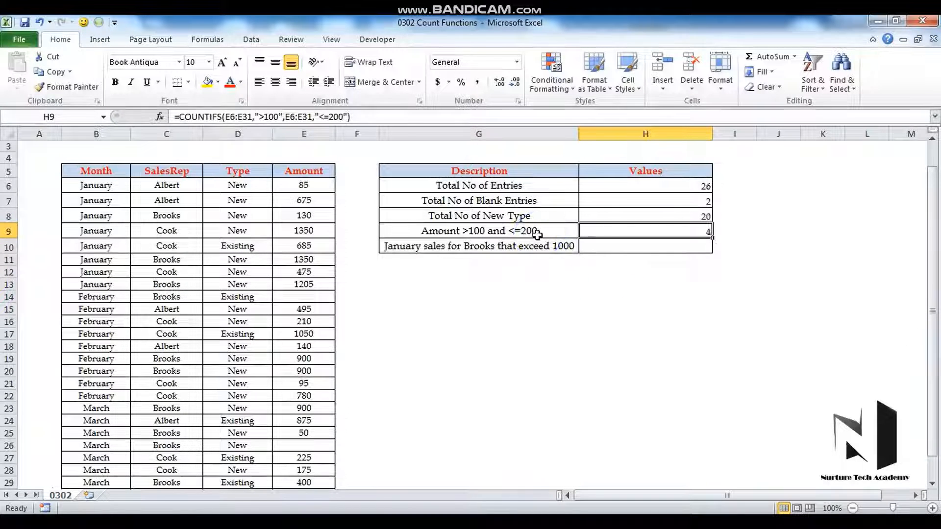
click(608, 244)
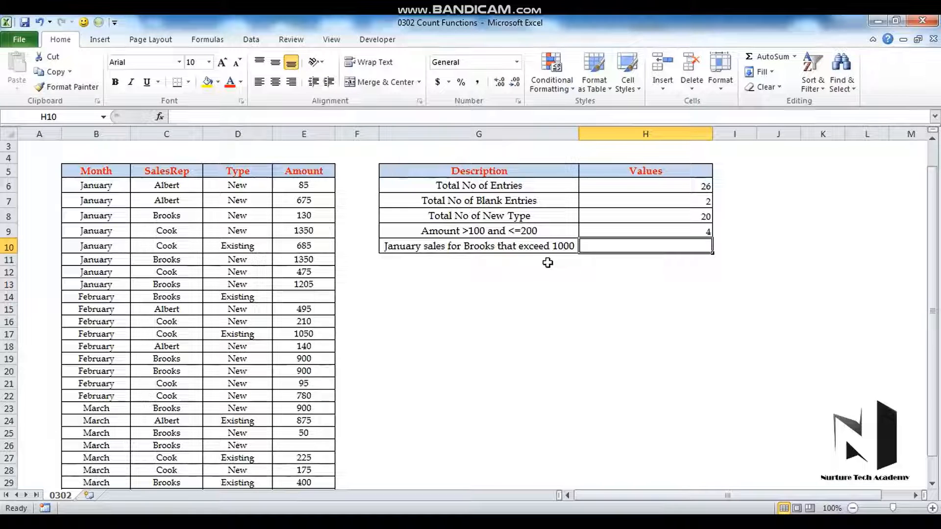
text(=counti)
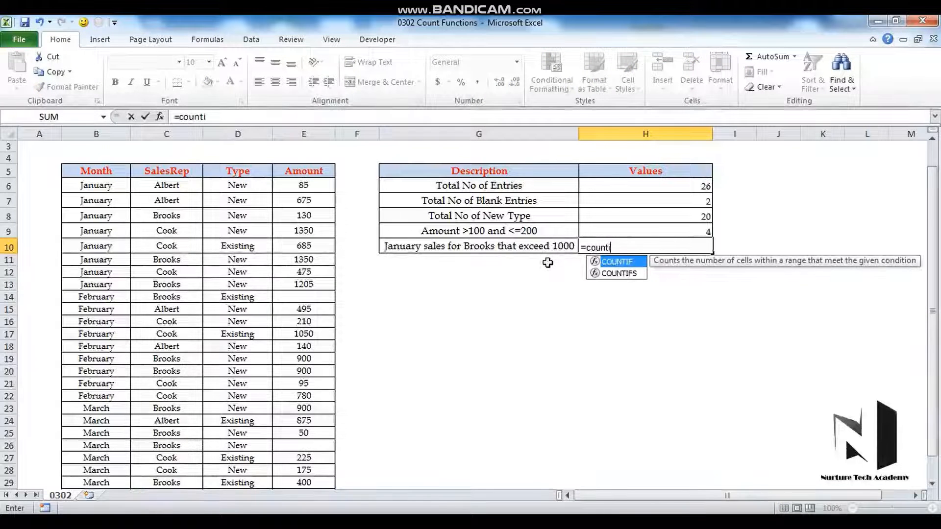
key(Down)
key(Tab)
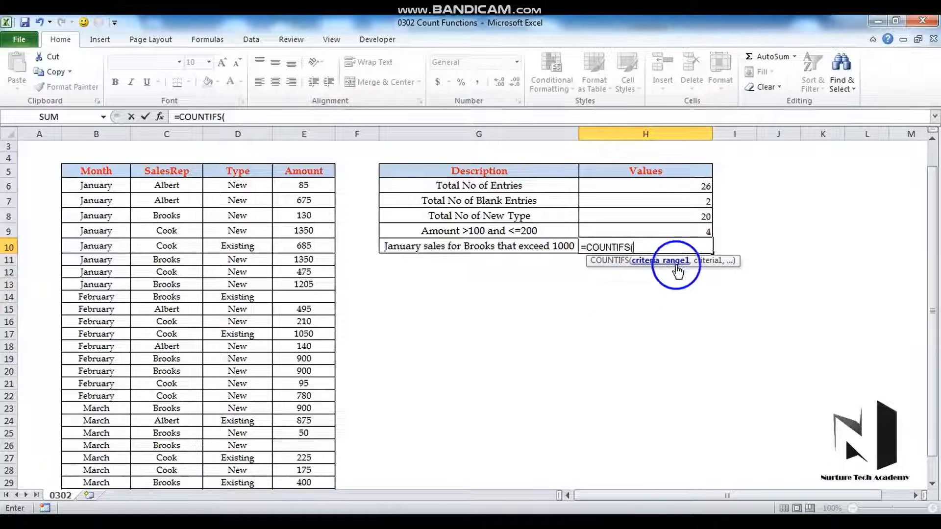
click(86, 187)
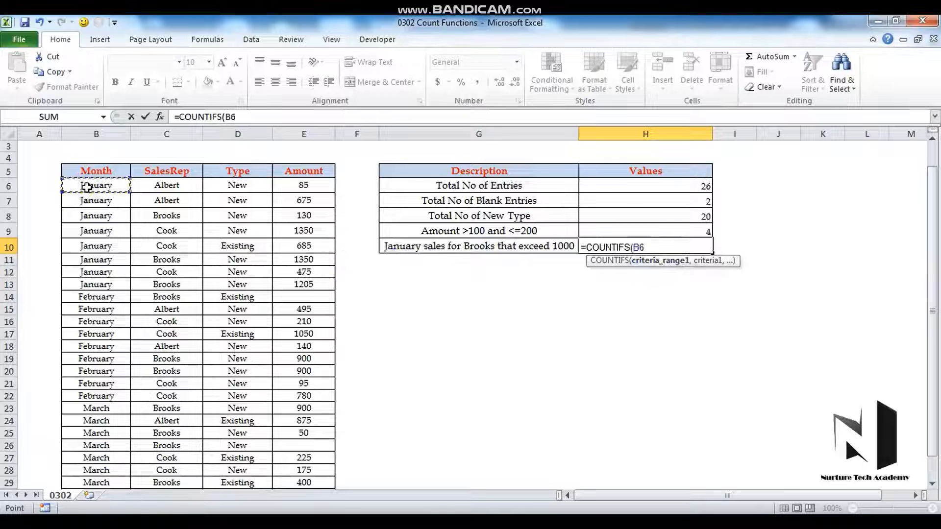
key(ctrl+shift+Down)
text(,)
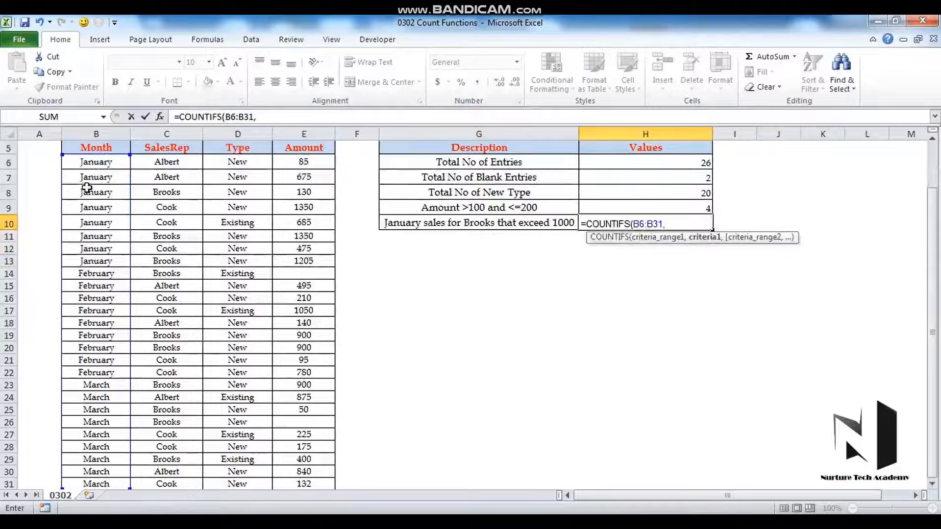
click(106, 166)
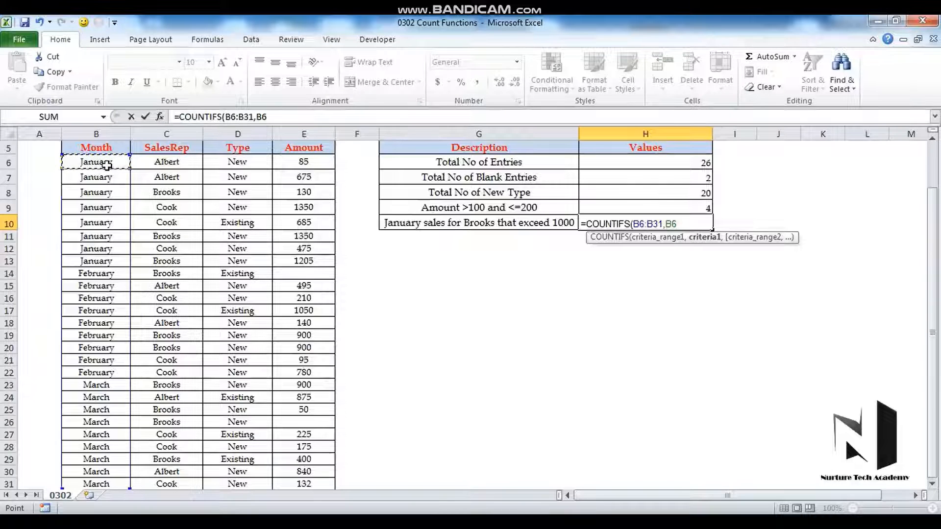
text(,)
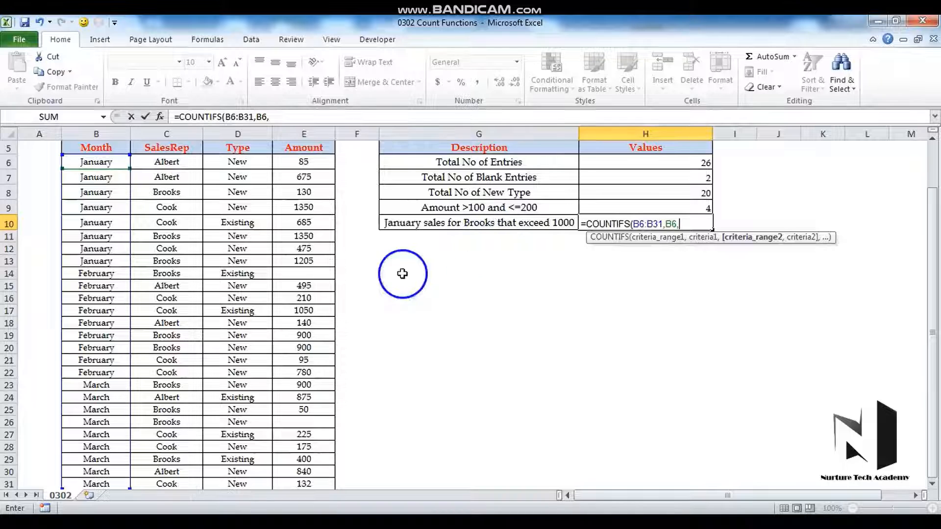
Add a second condition to the H10 formula that matches the SalesRep range C6:C31 to cell C8.
click(190, 165)
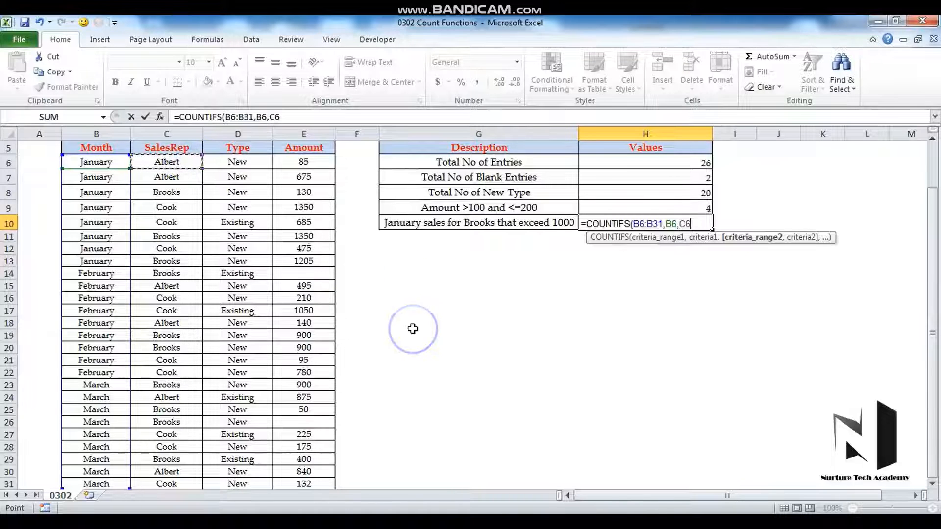
key(ctrl+shift+Down)
text(,)
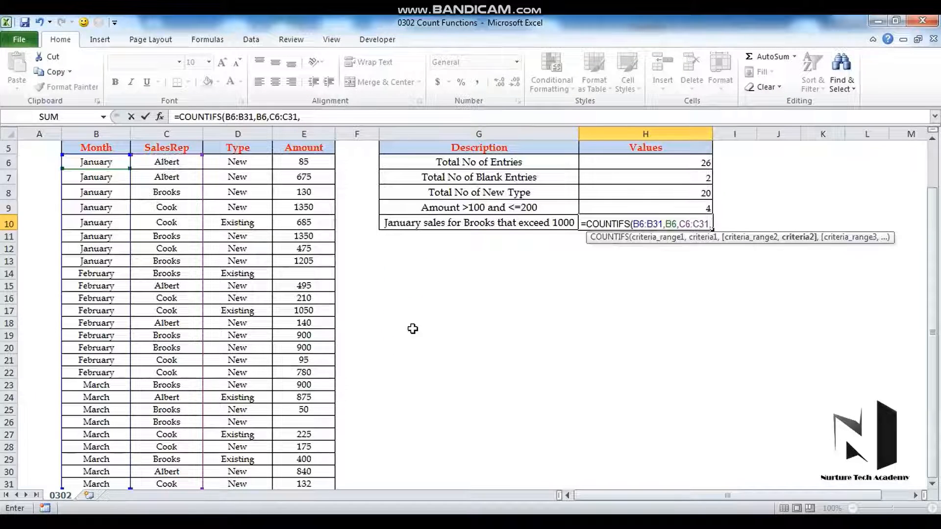
click(182, 194)
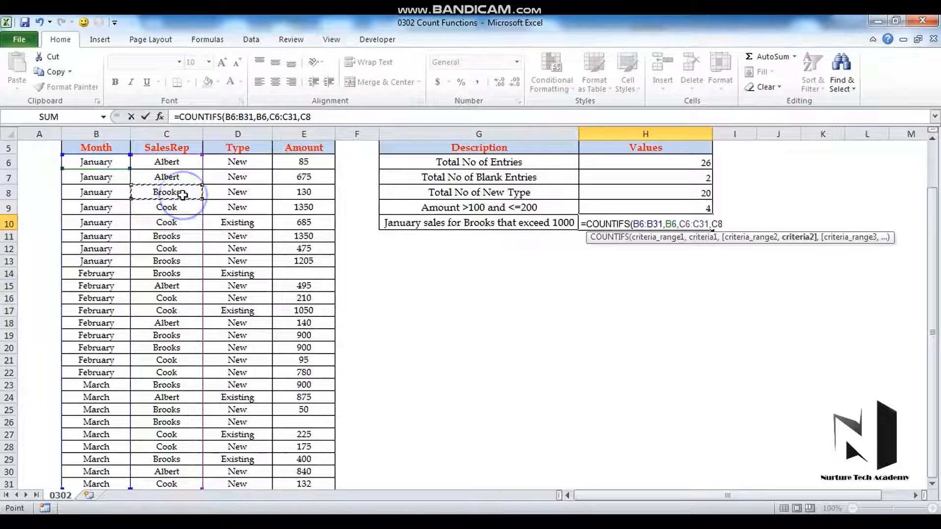
text(,)
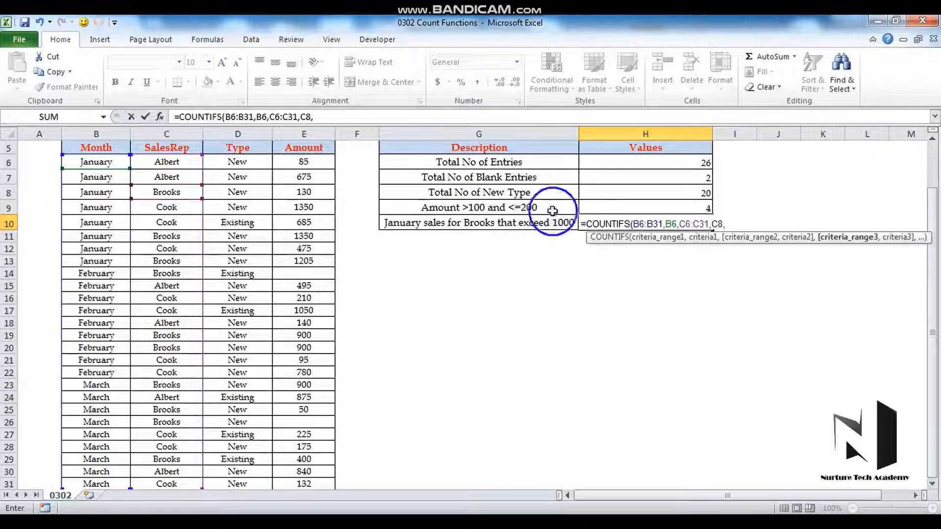
Complete the H10 COUNTIFS formula with a third condition of ">1000" on the Amount range E6:E31.
click(318, 163)
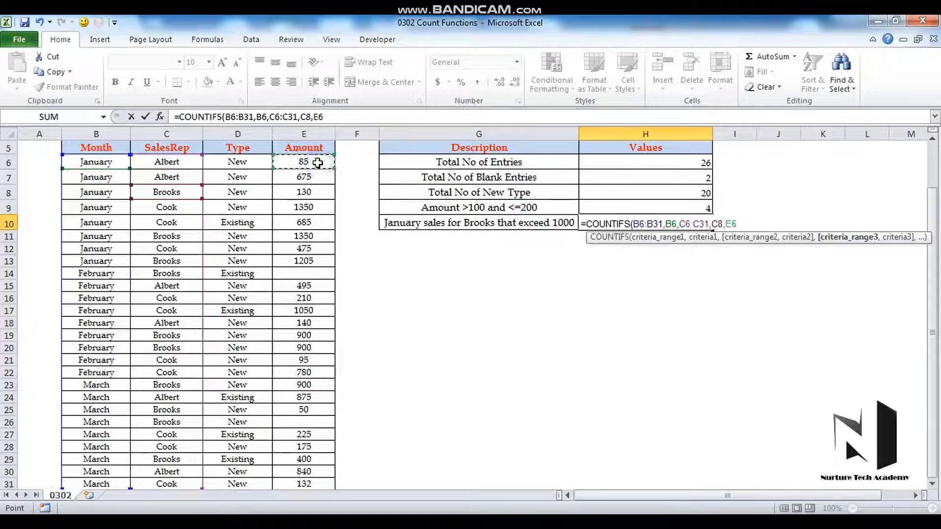
drag(318, 163, 314, 485)
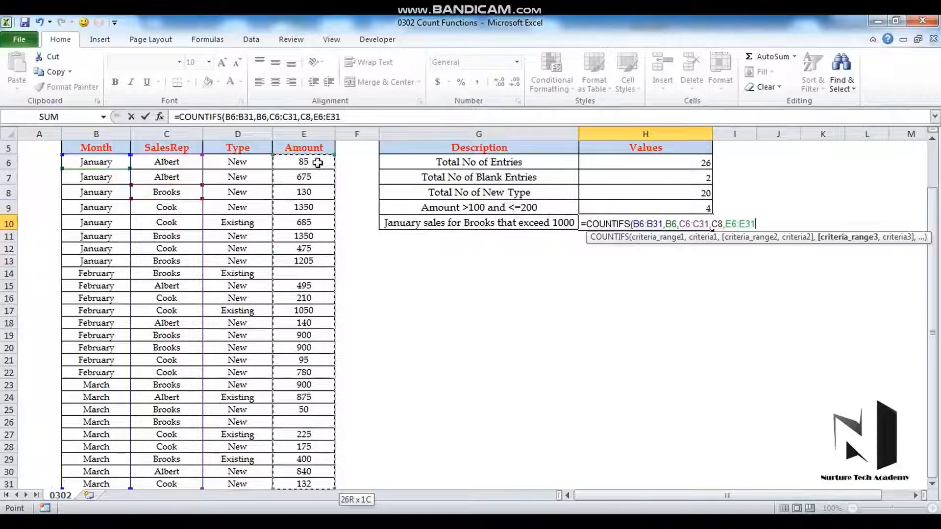
text(,">1000)
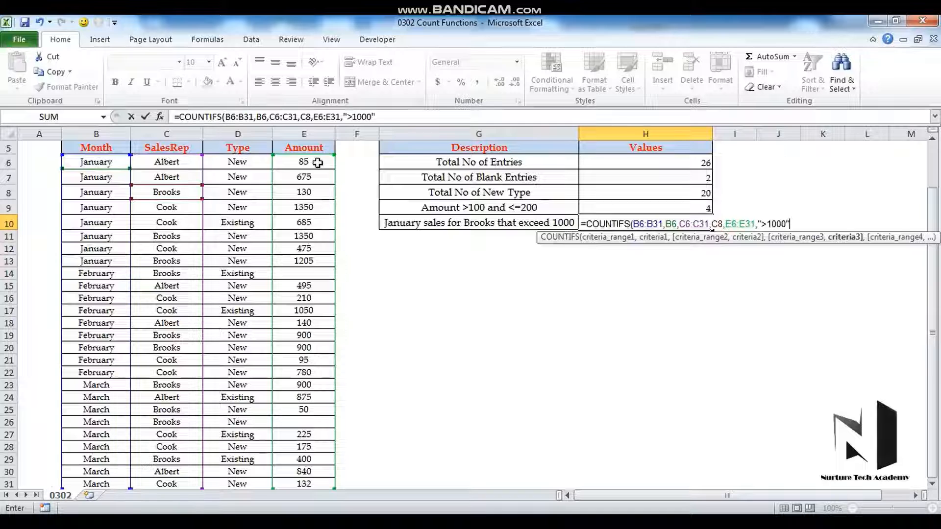
key(Return)
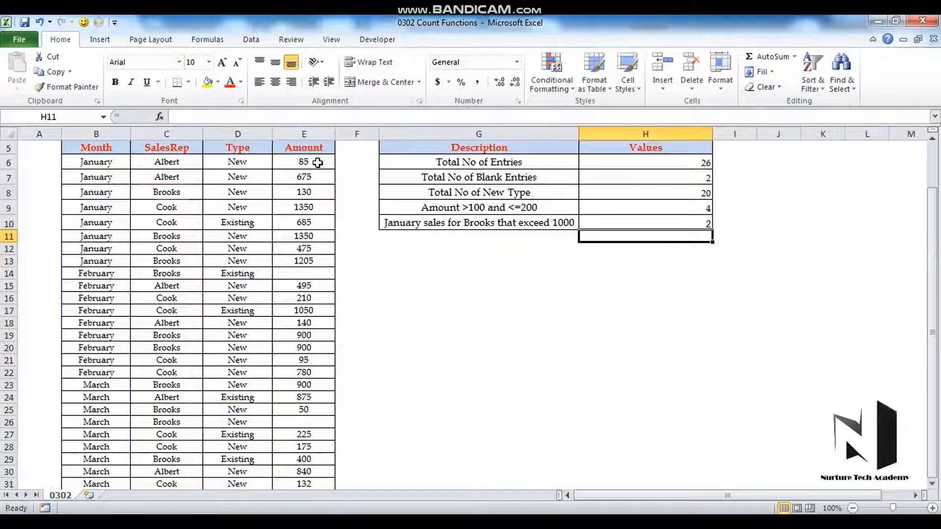
key(Up)
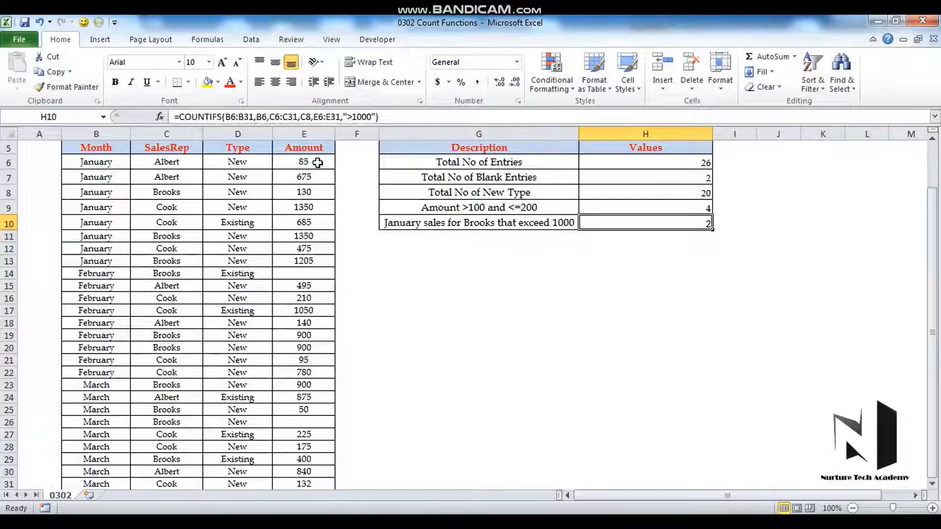